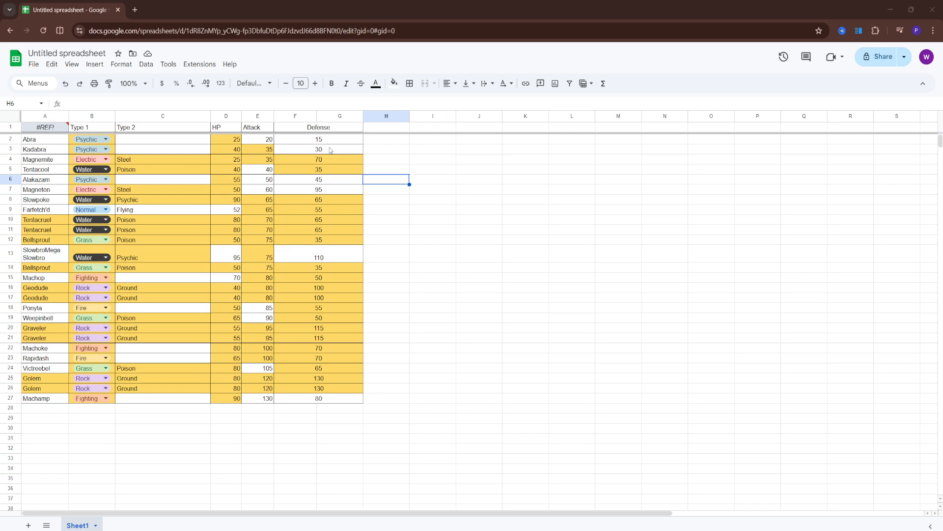
# Step: Insert a dropdown on the merged Defense range F1:G27, including the header
pyautogui.click(295, 116)
pyautogui.click(331, 116)
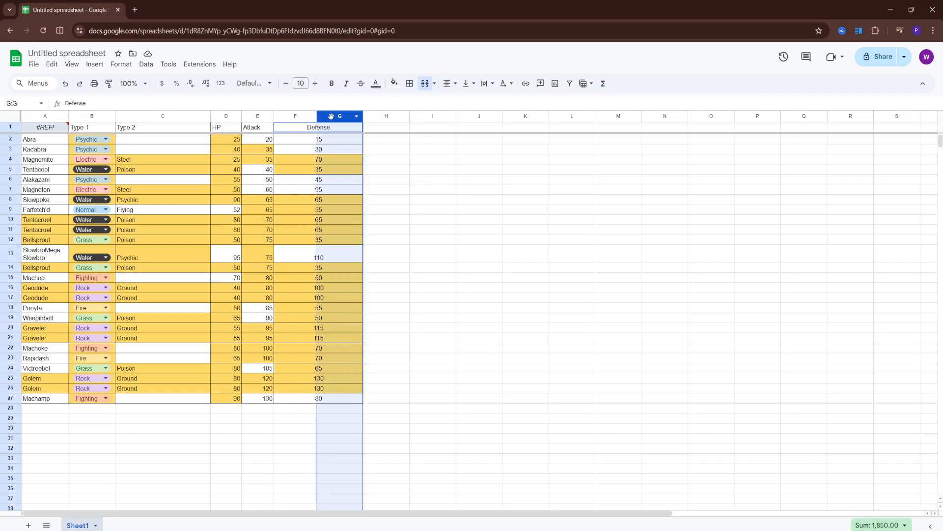
pyautogui.click(469, 192)
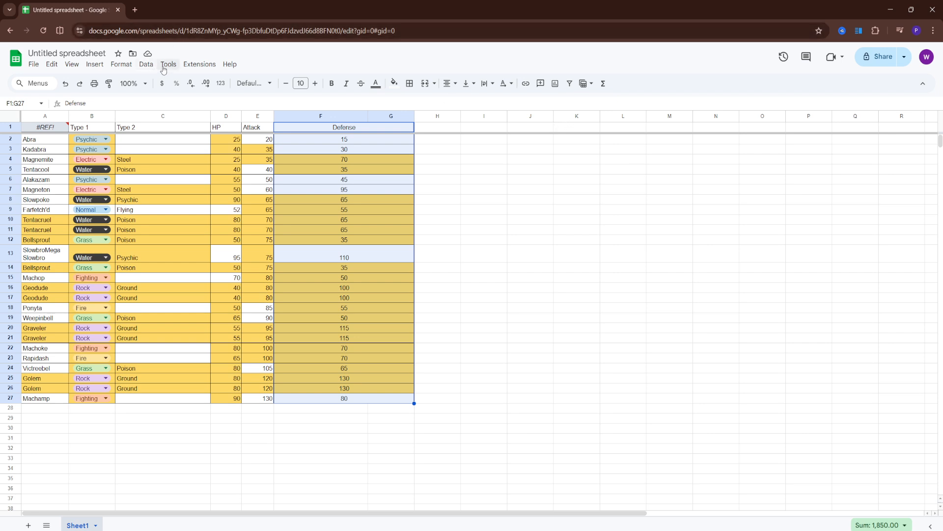
pyautogui.click(100, 67)
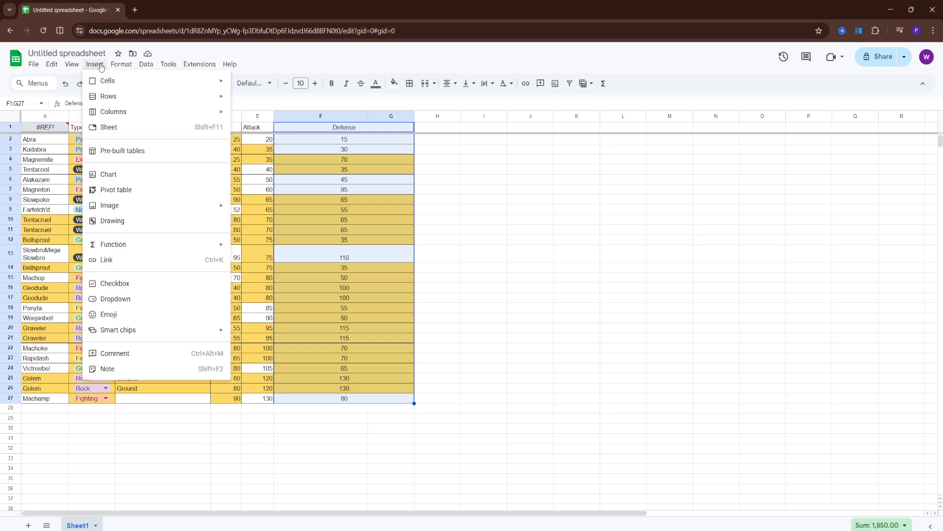
pyautogui.click(101, 67)
pyautogui.click(101, 67)
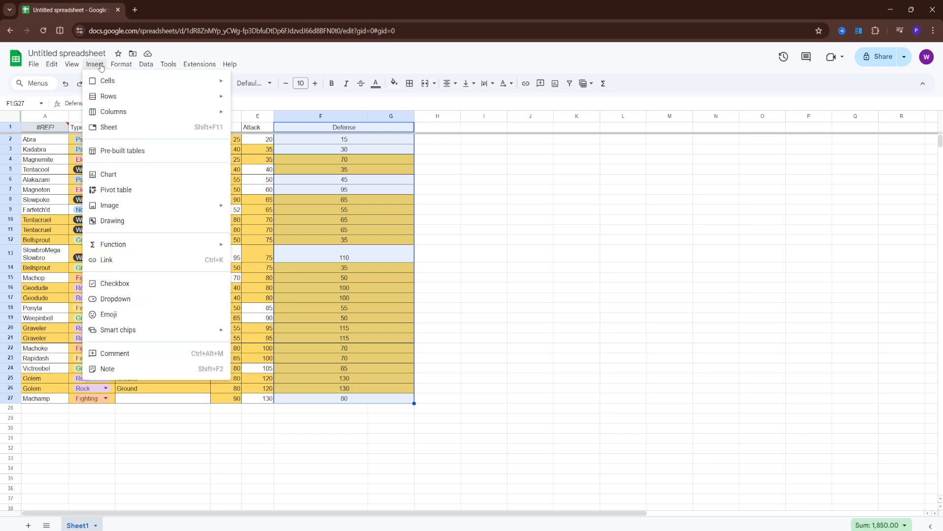
pyautogui.click(176, 303)
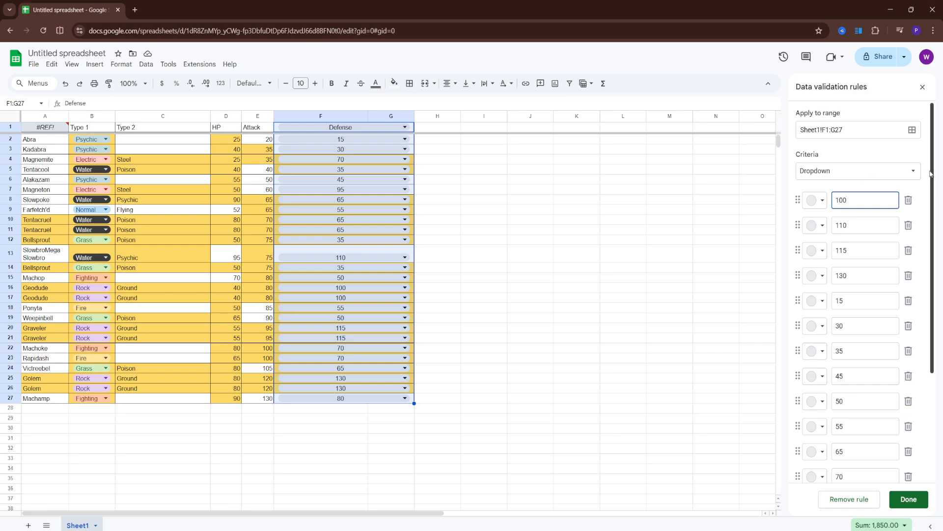
# Step: Change the validation criteria to Dropdown (from a range) with Sheet1!F:G as the source range
pyautogui.click(911, 172)
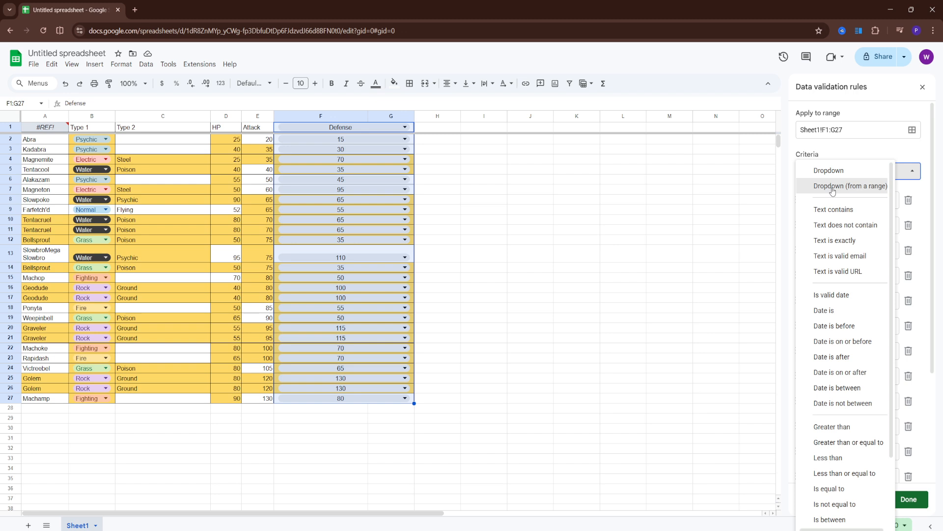
pyautogui.click(860, 189)
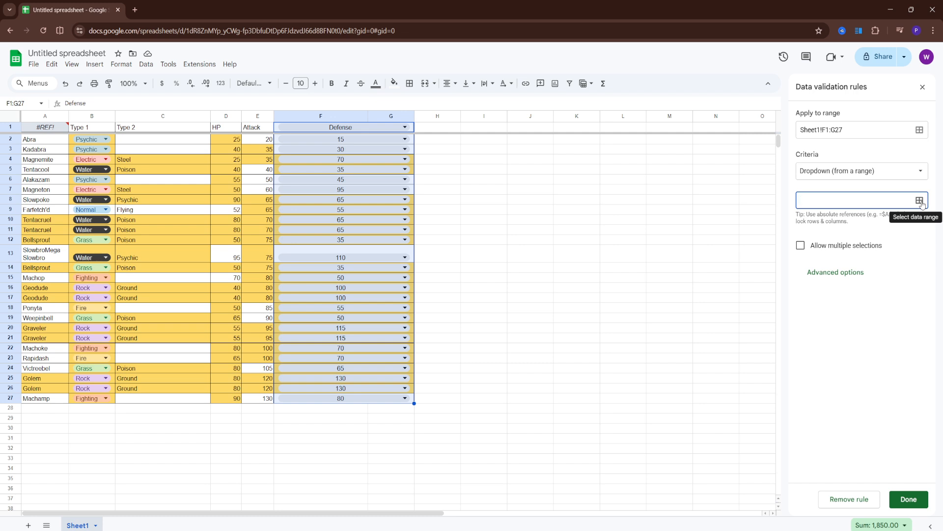
pyautogui.click(920, 201)
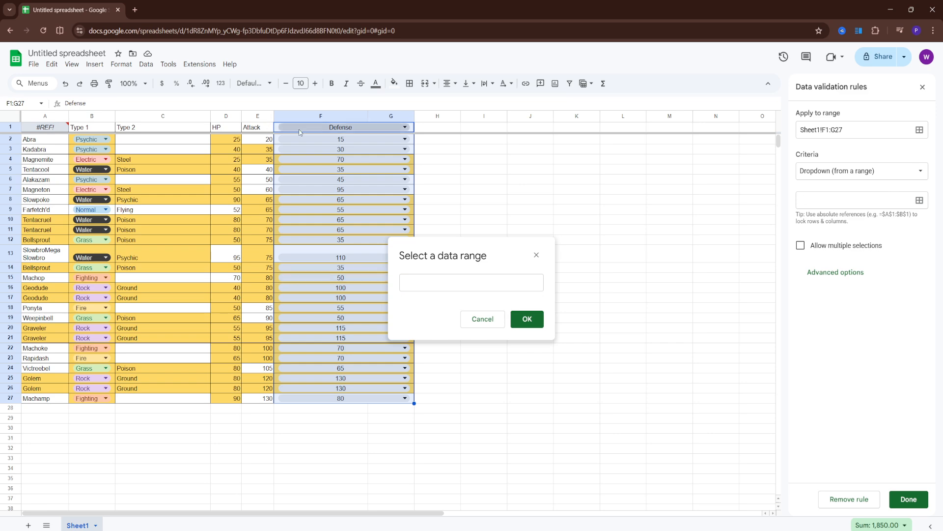
pyautogui.moveTo(308, 139); pyautogui.dragTo(379, 128)
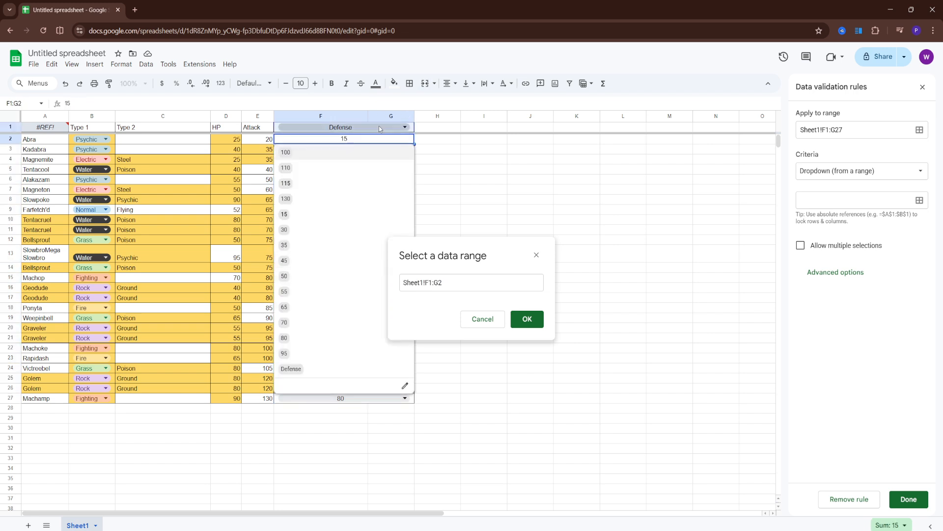
pyautogui.click(352, 116)
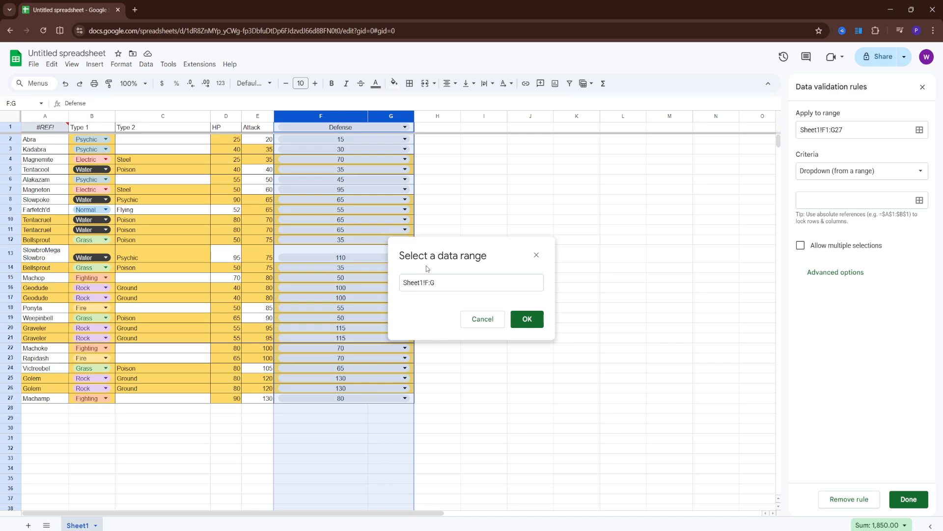
pyautogui.click(526, 320)
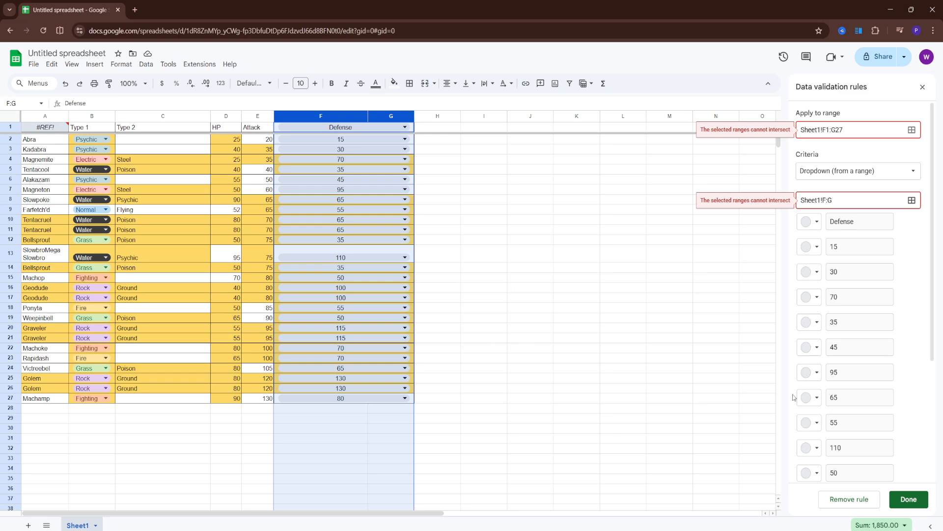
# Step: Try to change the dropdown's source range to Sheet1!F:G27, keeping the range it applies to
pyautogui.scroll(-4, 912, 342)
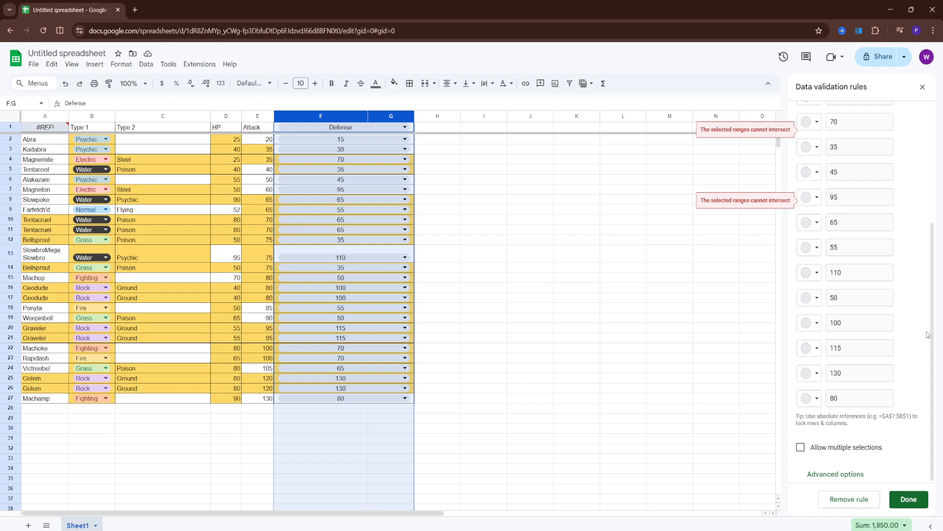
pyautogui.scroll(3, 809, 320)
pyautogui.scroll(2, 809, 319)
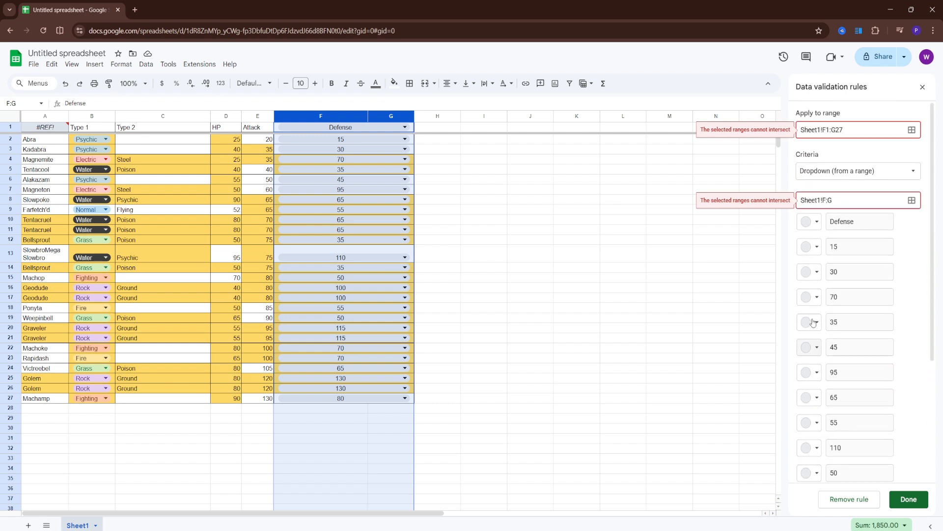
pyautogui.click(912, 130)
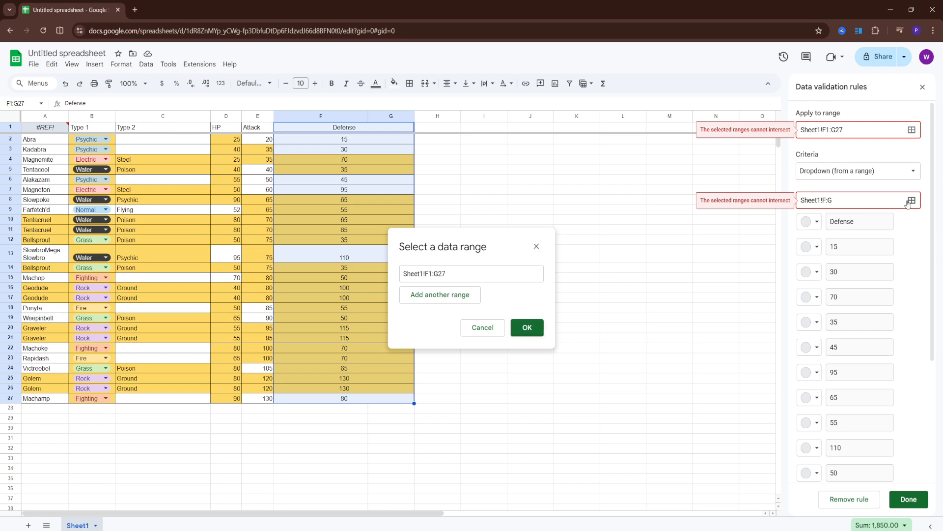
pyautogui.click(868, 195)
pyautogui.write('27')
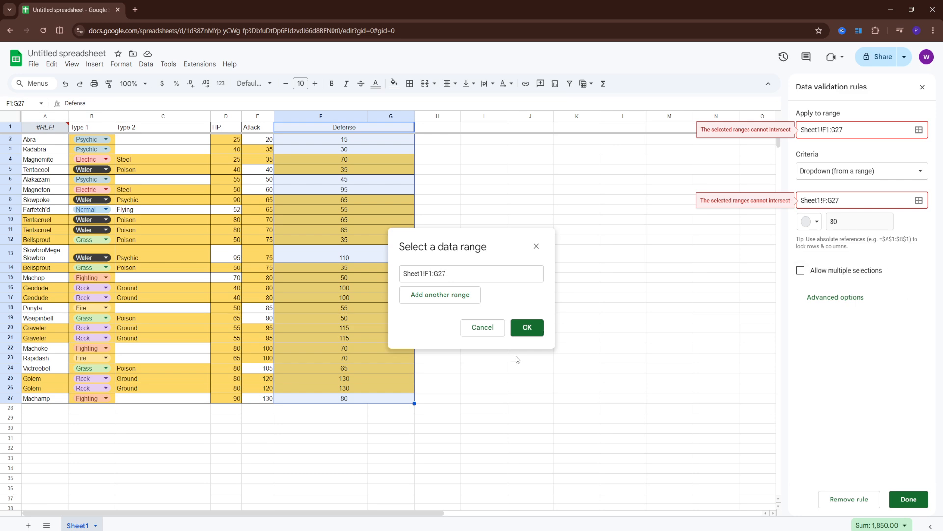
pyautogui.click(493, 326)
# Step: Insert a new dropdown on the Defense values F2:G27, leaving out the header, and look through its options
pyautogui.click(692, 174)
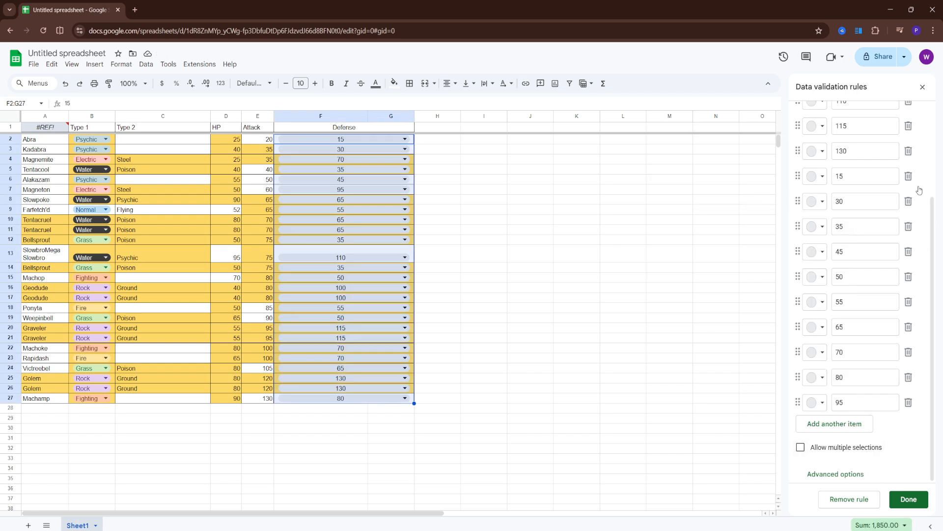
pyautogui.scroll(2, 830, 210)
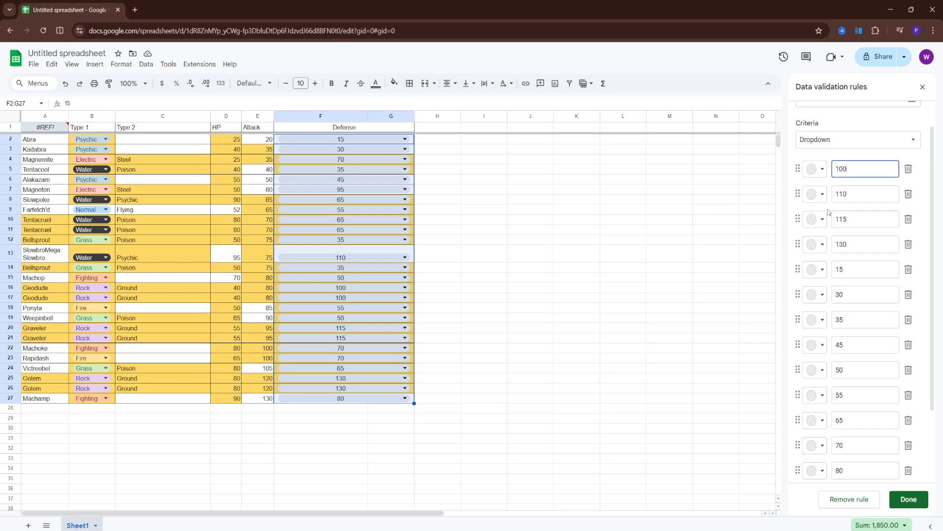
pyautogui.scroll(-1, 830, 211)
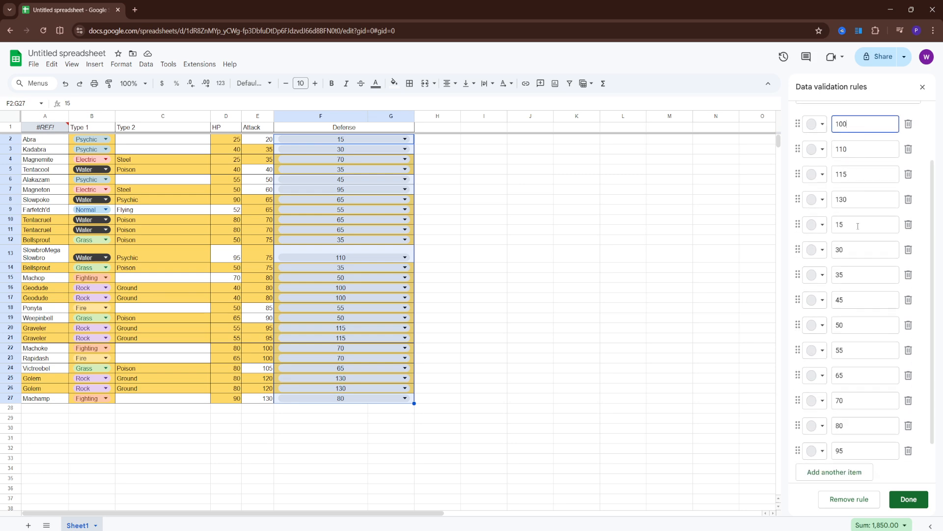
pyautogui.scroll(-3, 860, 225)
pyautogui.scroll(1, 869, 222)
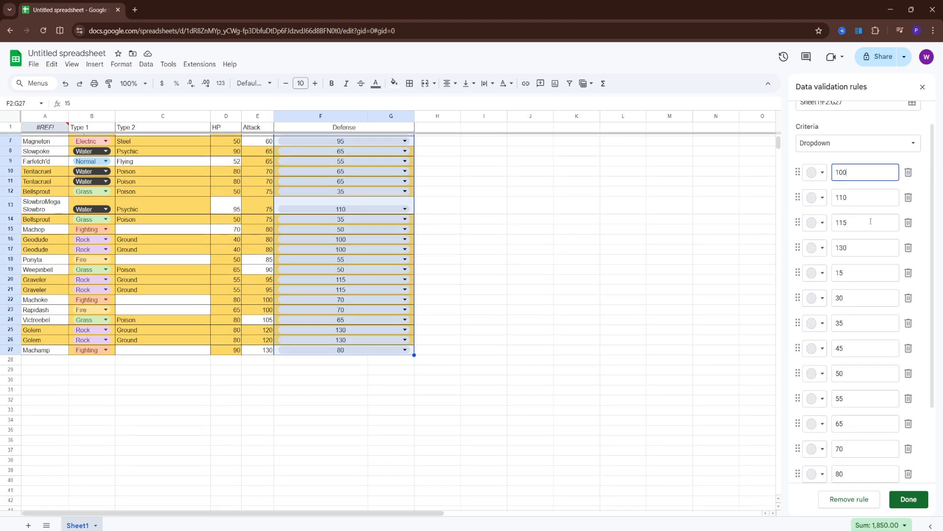
pyautogui.scroll(-2, 869, 236)
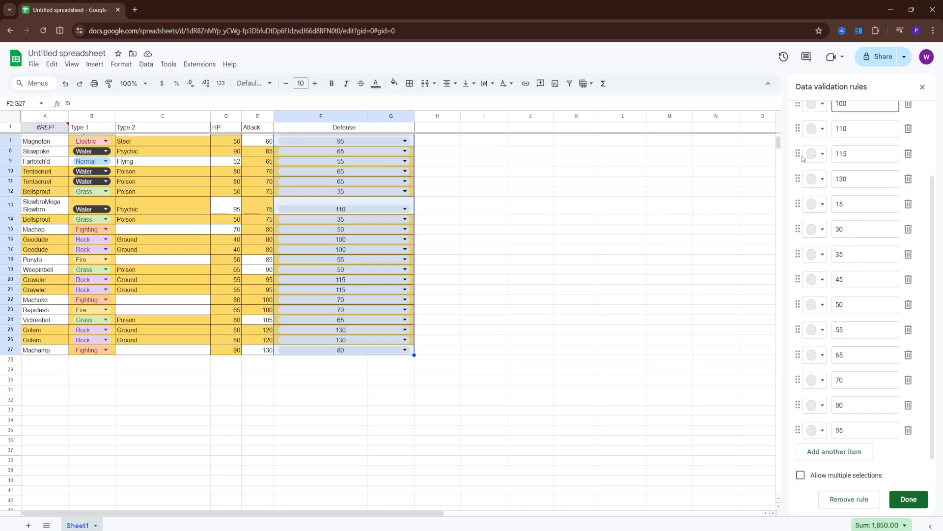
# Step: Color the dropdown option 115 dark brown, option 15 light pink and option 30 light green
pyautogui.click(817, 153)
pyautogui.click(849, 205)
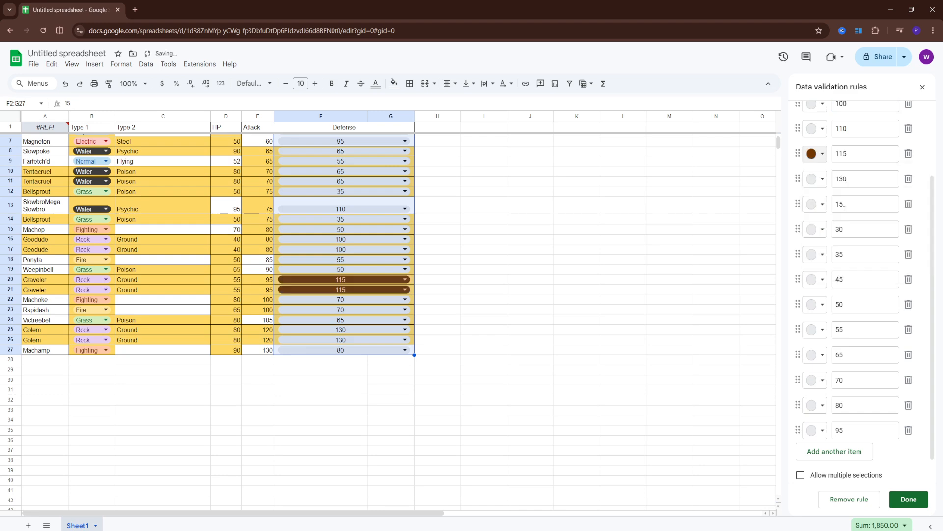
pyautogui.click(819, 204)
pyautogui.click(833, 239)
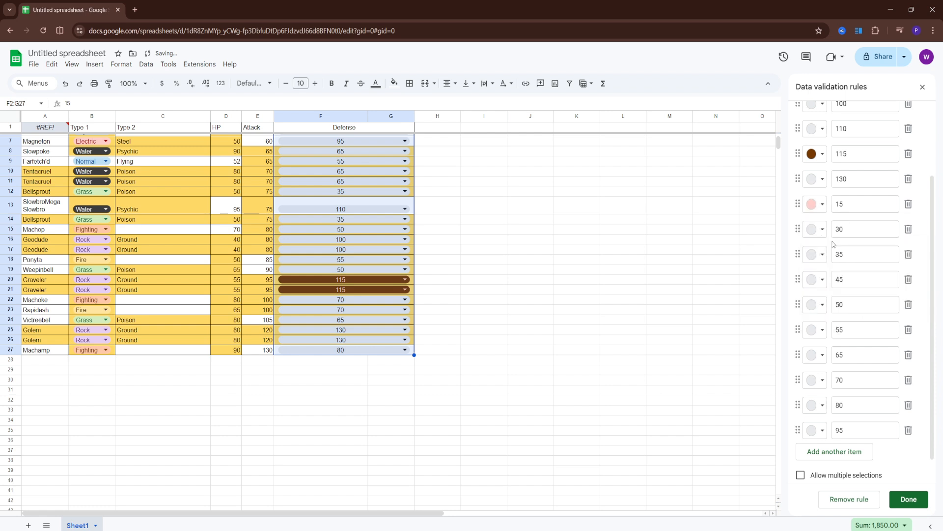
pyautogui.click(816, 229)
pyautogui.click(878, 268)
# Step: Try the Plain text and Chip display styles in the advanced options, and set the Defense dropdown's style to Arrow
pyautogui.scroll(-1, 864, 325)
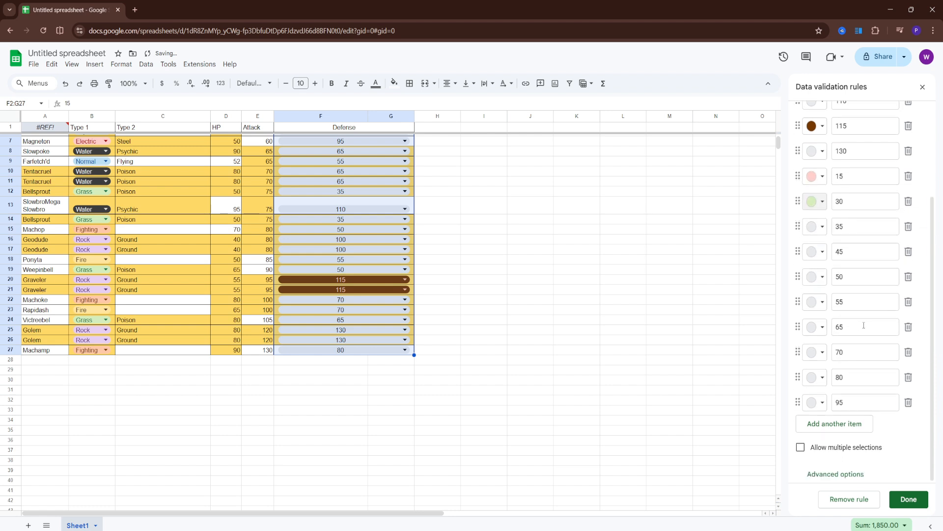
pyautogui.click(826, 475)
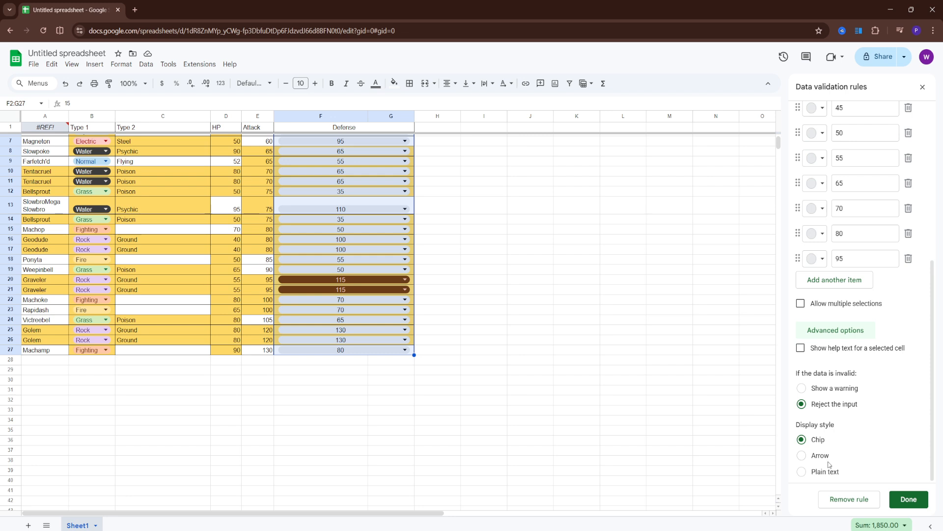
pyautogui.click(807, 457)
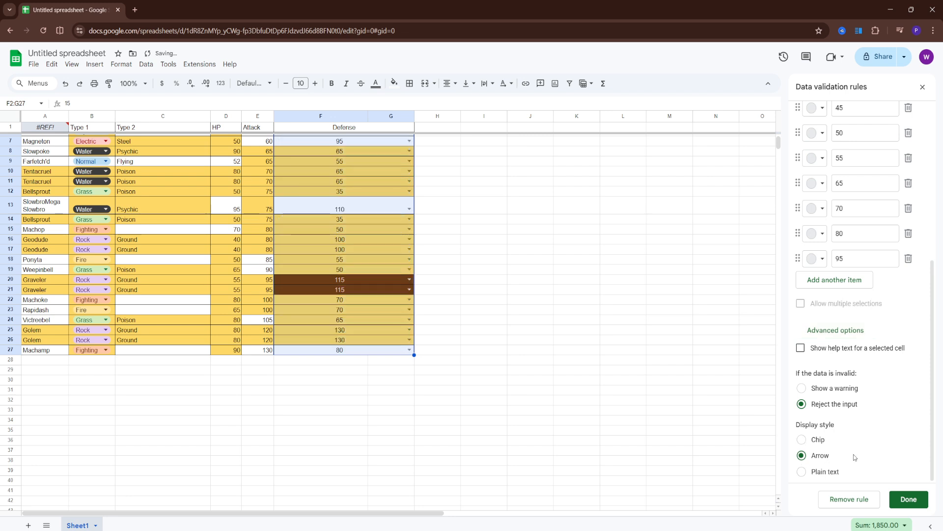
pyautogui.click(803, 471)
pyautogui.click(802, 455)
pyautogui.click(803, 440)
pyautogui.click(805, 456)
pyautogui.scroll(1, 853, 413)
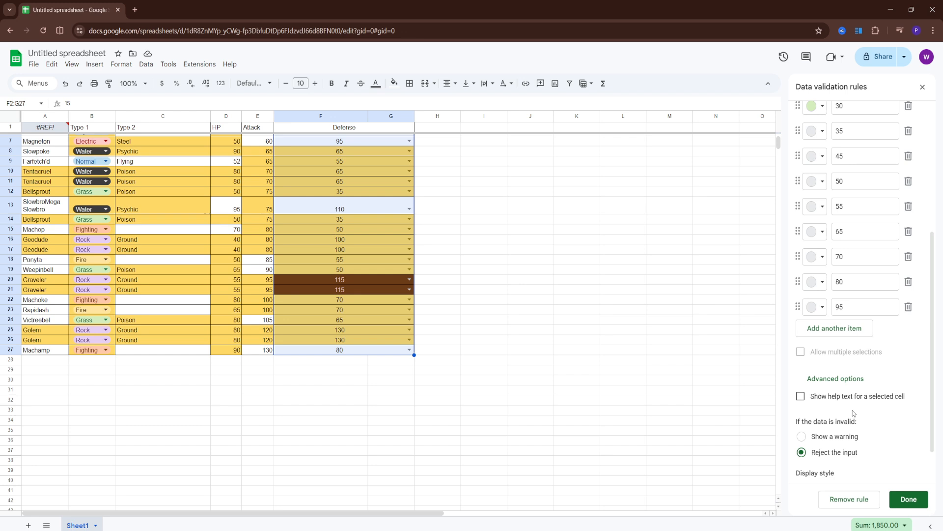
pyautogui.scroll(1, 854, 414)
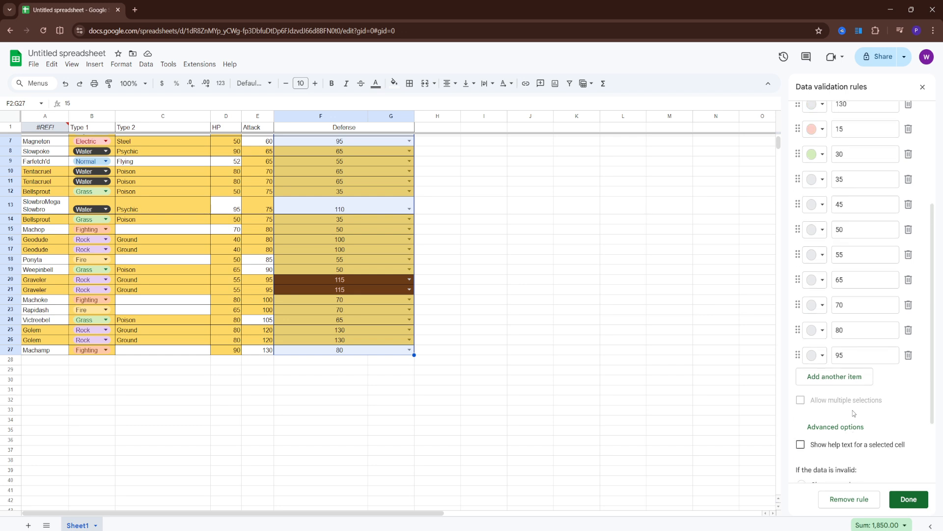
pyautogui.click(438, 189)
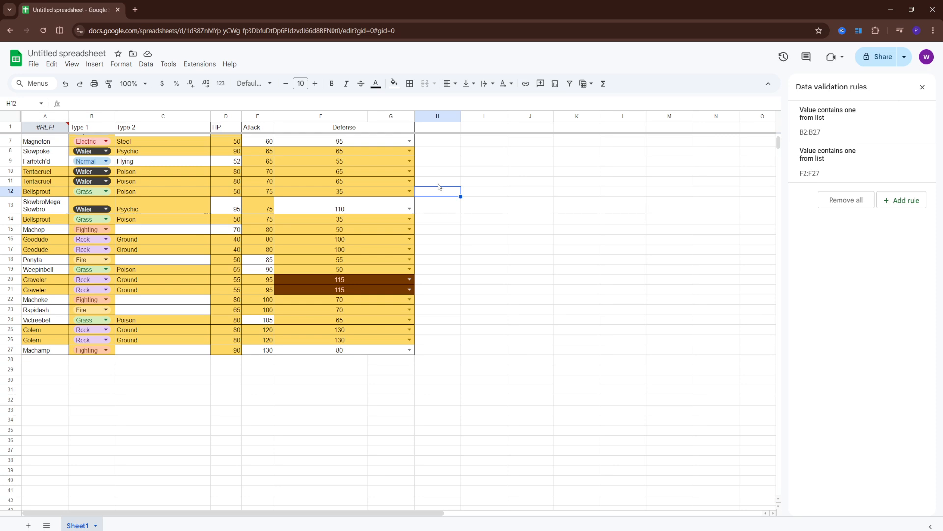
# Step: Choose 55 as Farfetch'd's Defense and 30 as Machop's Defense from their dropdowns
pyautogui.click(371, 170)
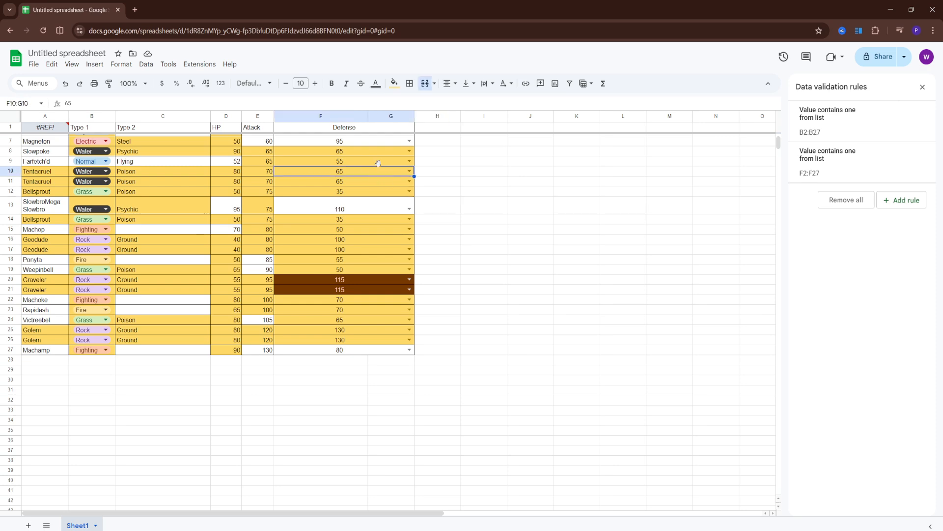
pyautogui.doubleClick(379, 164)
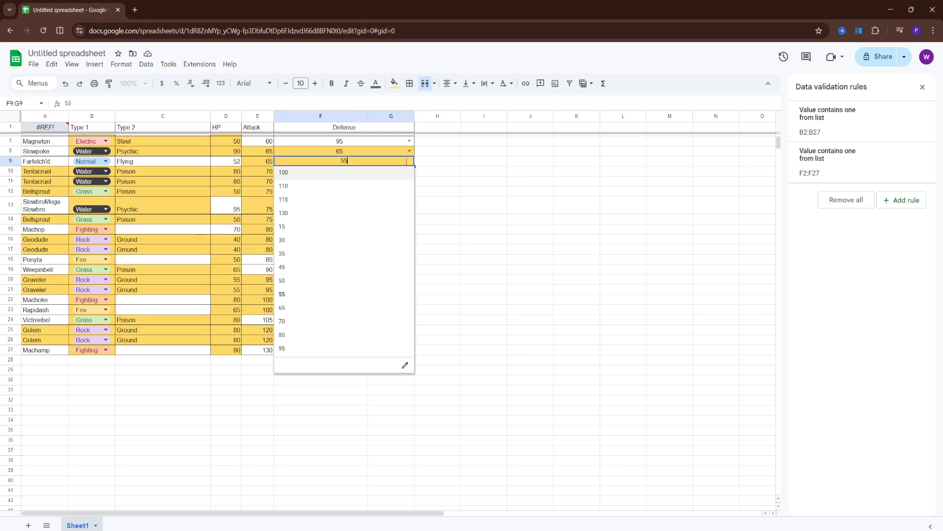
pyautogui.click(355, 294)
pyautogui.click(373, 230)
pyautogui.doubleClick(408, 229)
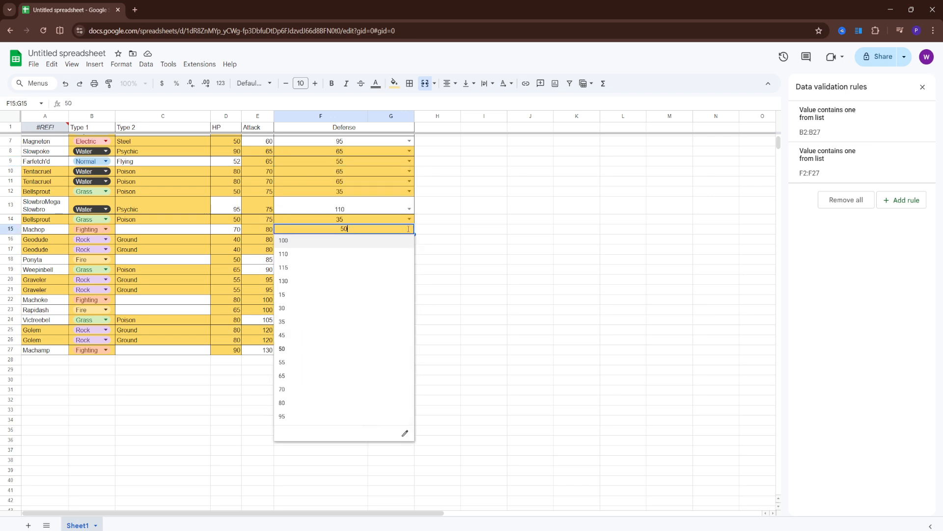
pyautogui.click(306, 308)
# Step: Set Rapidash's Defense in row 23 to 15 using its dropdown
pyautogui.scroll(-3, 363, 235)
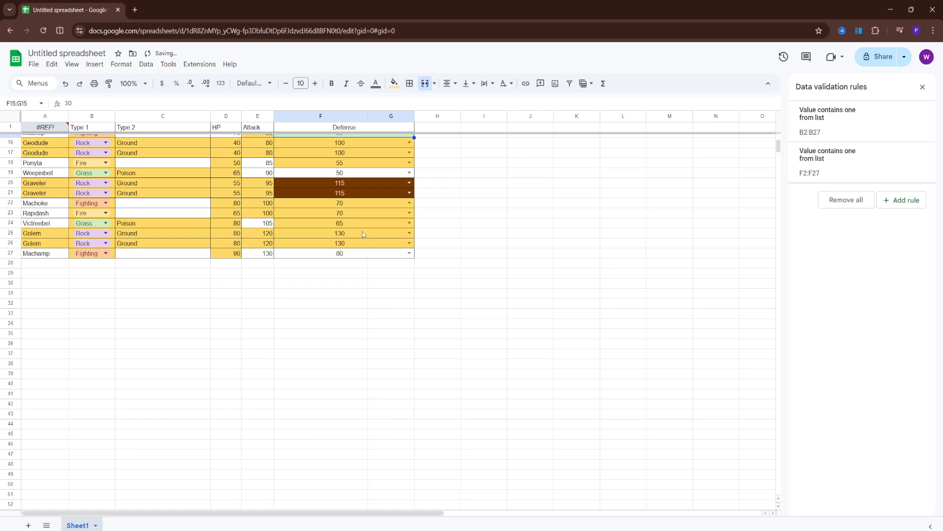
pyautogui.click(355, 212)
pyautogui.doubleClick(411, 212)
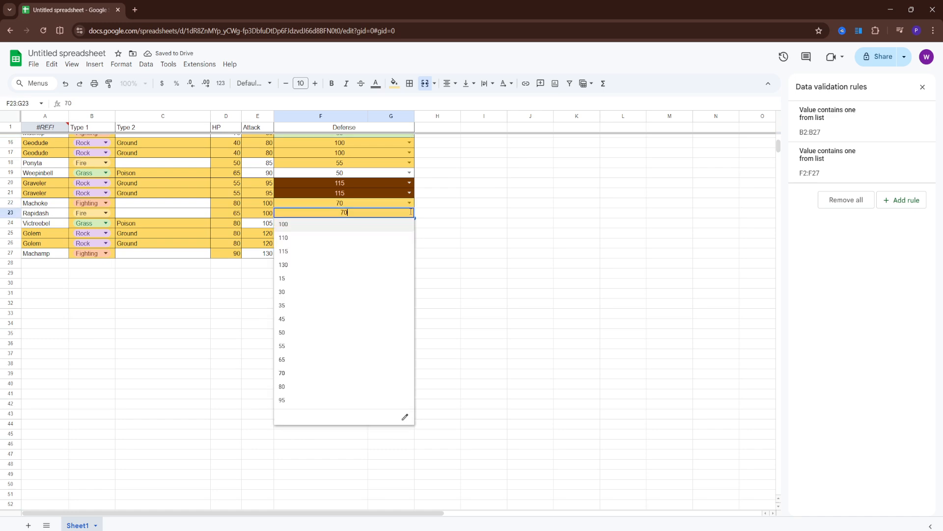
pyautogui.click(346, 278)
# Step: Set Farfetch'd's Defense to 80 and the row 11 Tentacruel's Defense to 115 using their dropdowns
pyautogui.scroll(5, 515, 341)
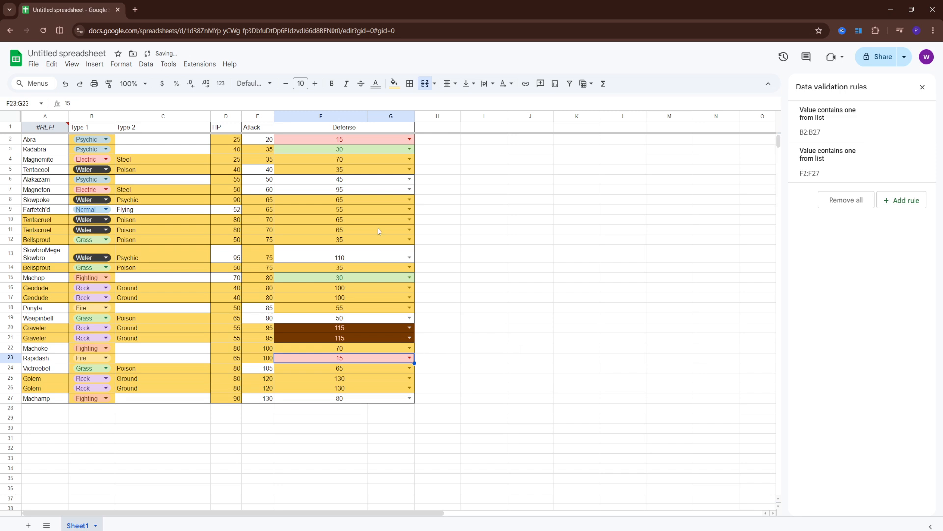
pyautogui.click(409, 209)
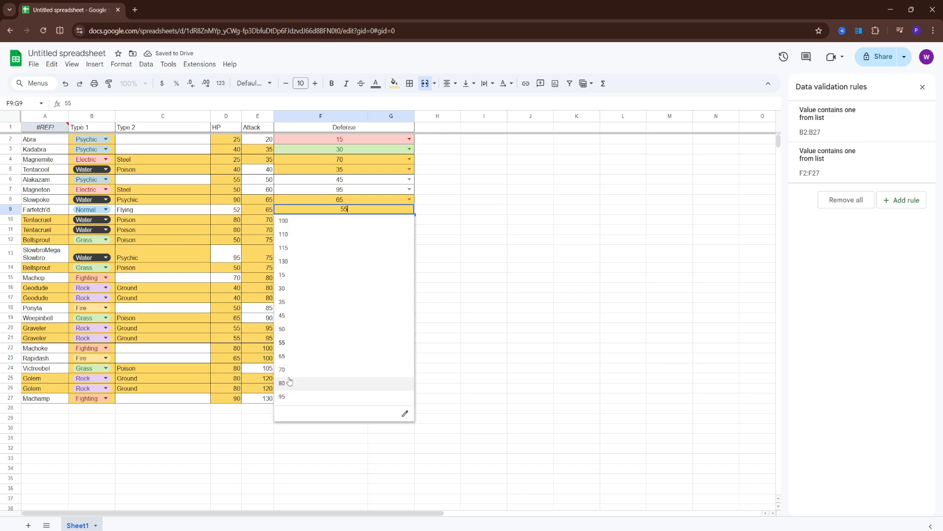
pyautogui.click(290, 382)
pyautogui.click(409, 229)
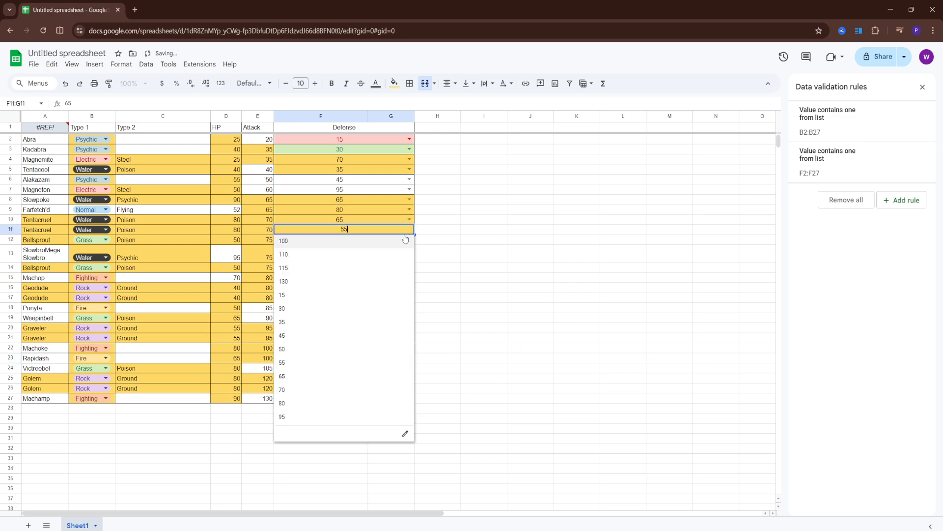
pyautogui.click(316, 268)
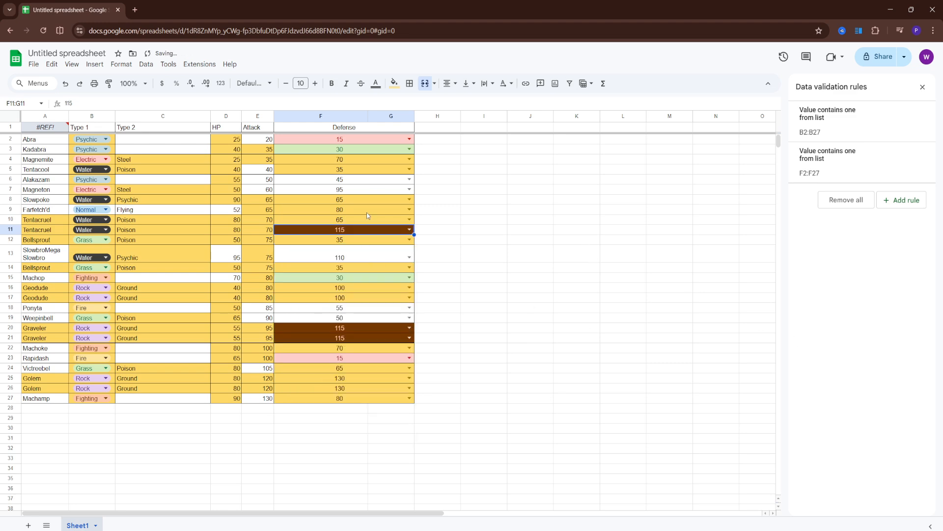